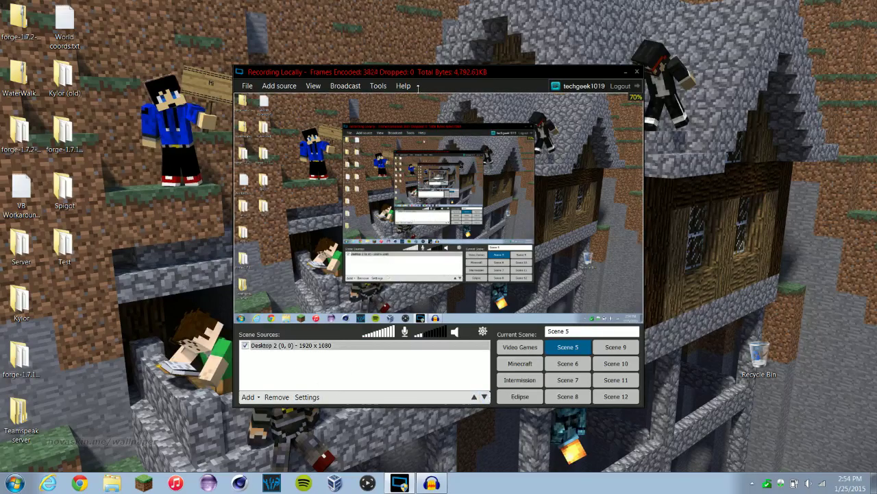
Review the advanced general settings, then switch to Scene 6 and back to Scene 5.
left_click(376, 86)
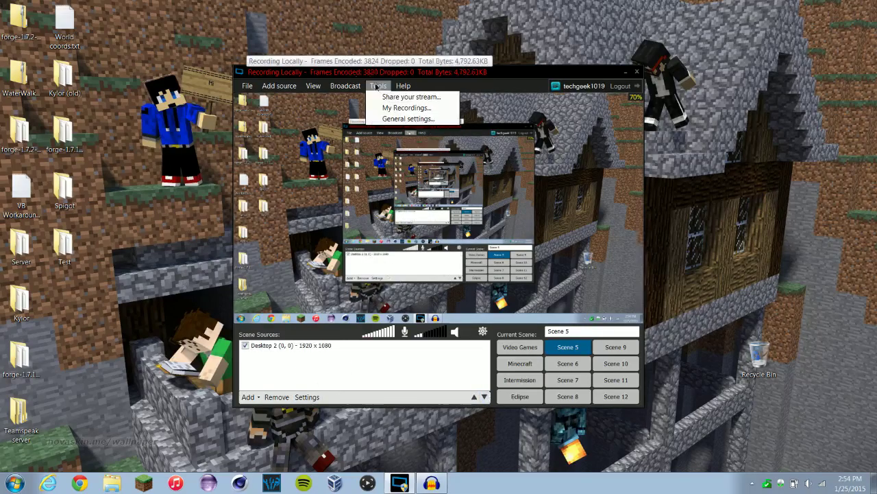
left_click(398, 117)
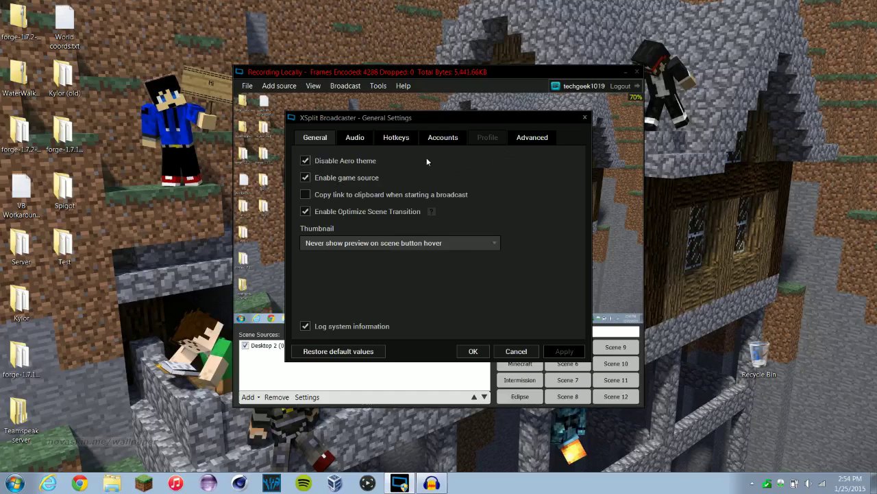
left_click(533, 139)
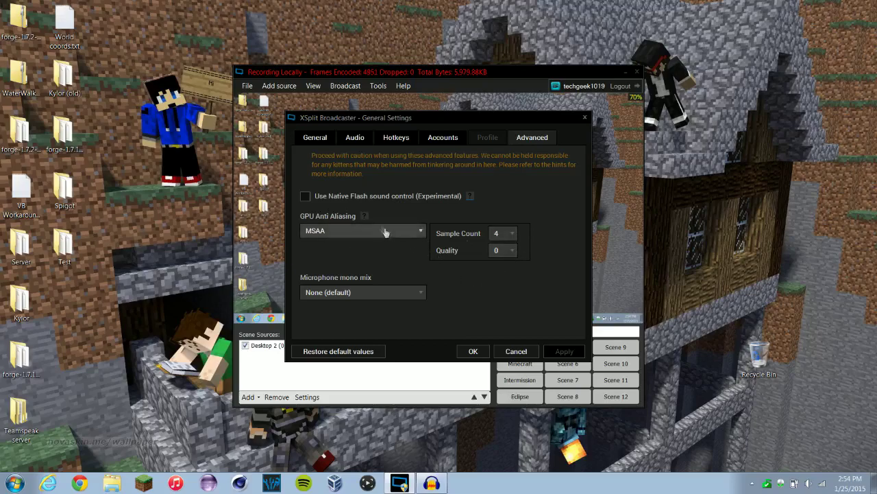
mouse_move(364, 216)
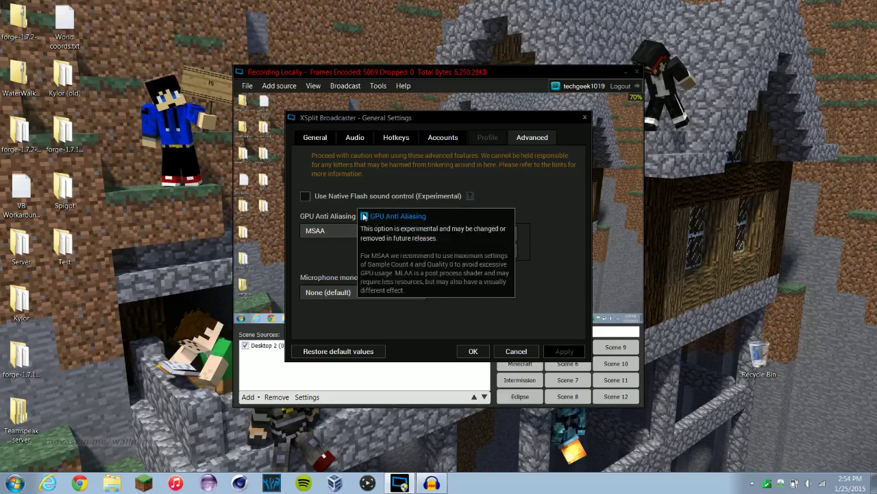
left_click(473, 351)
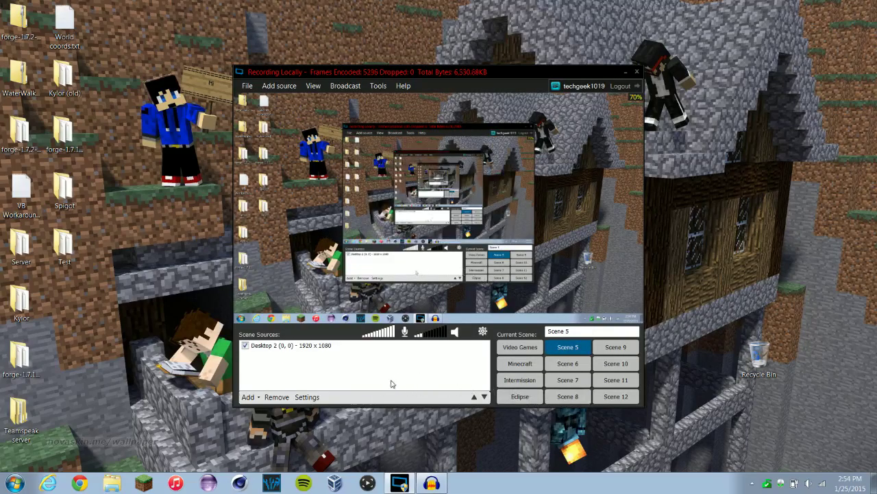
left_click(567, 364)
left_click(588, 369)
Add an Elgato Game Capture HD source and shrink it into the bottom-right corner.
left_click(248, 397)
mouse_move(336, 417)
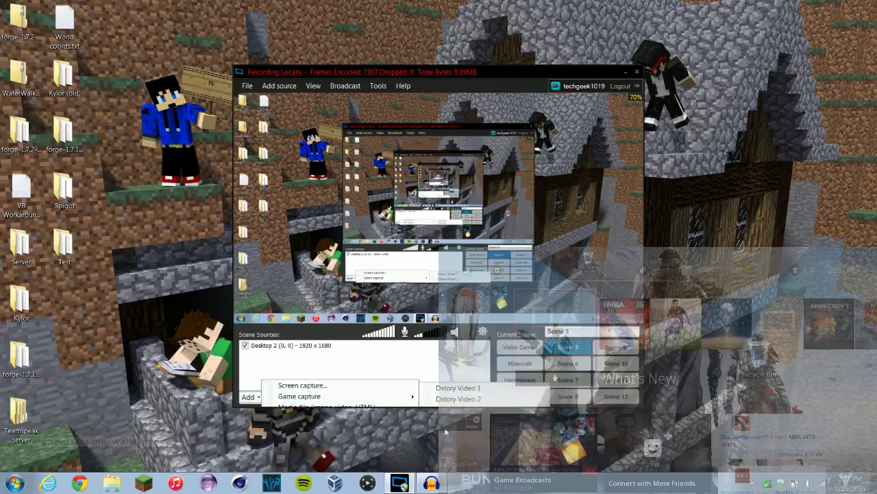
left_click(447, 432)
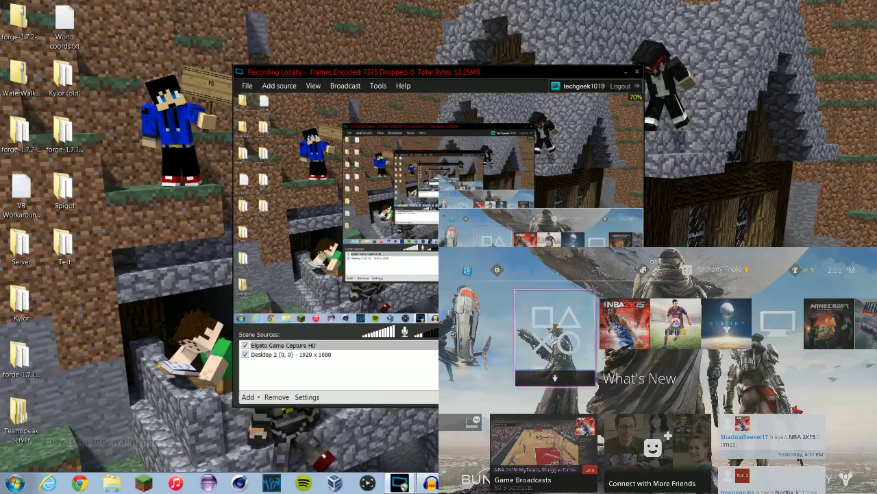
left_click_drag(440, 211, 542, 263)
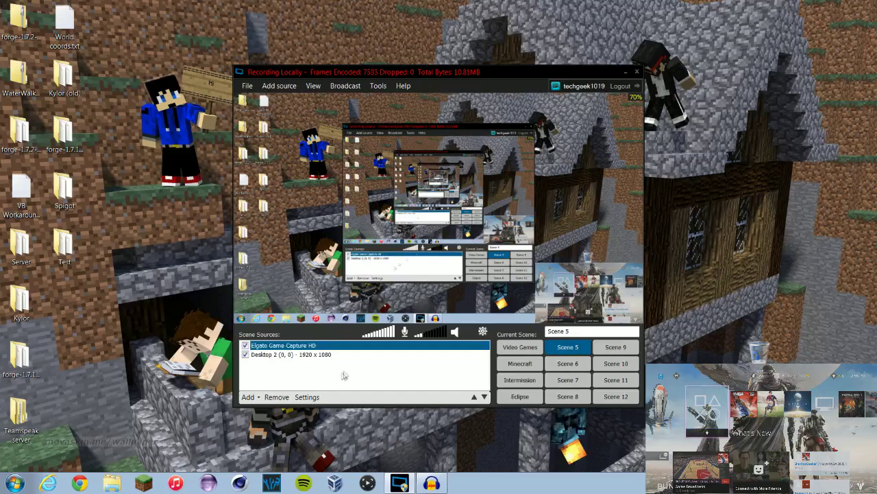
left_click(308, 397)
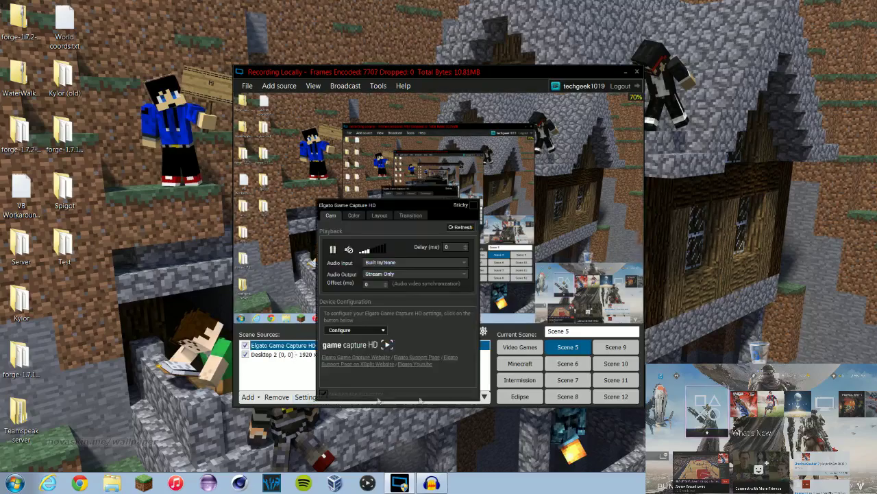
left_click(386, 274)
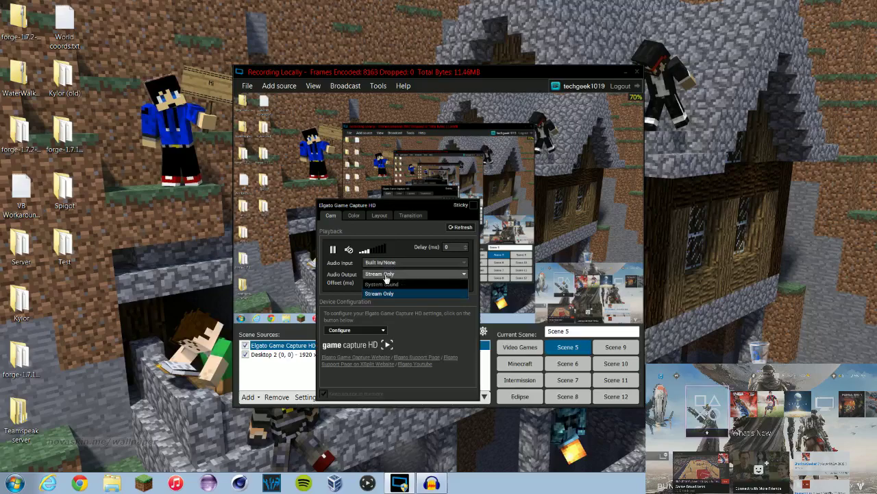
left_click(386, 276)
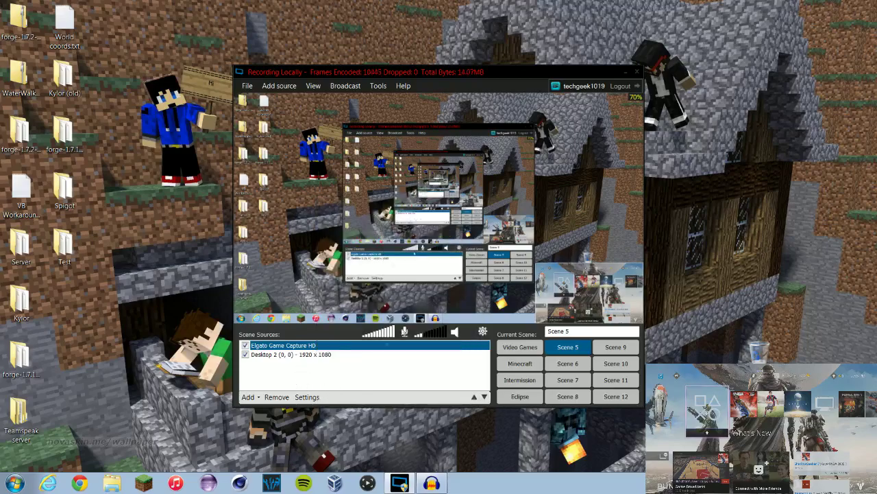
Set the Elgato HD60 capture profile from HD 1080 to HD 720 and close the configuration window.
left_click(314, 398)
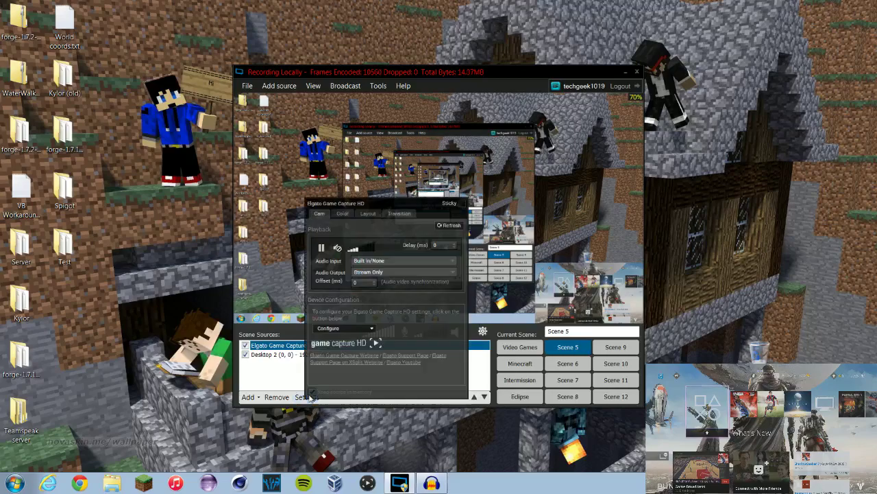
left_click(342, 329)
left_click(342, 330)
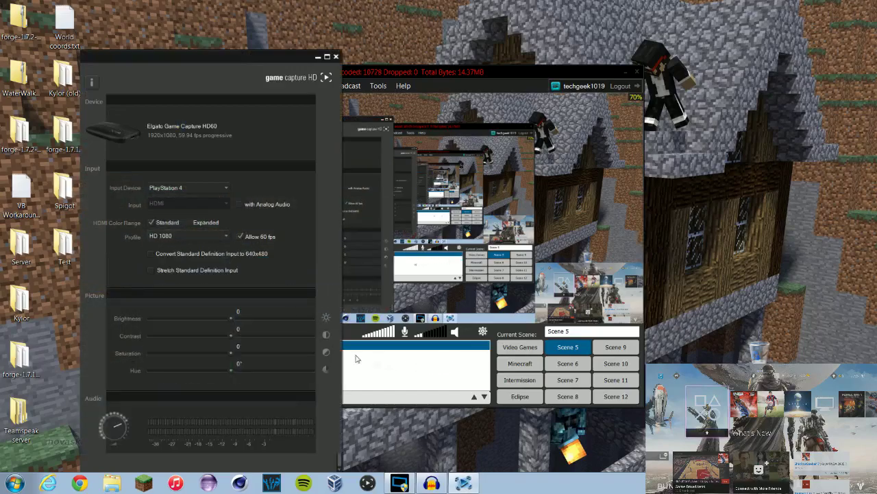
left_click(189, 233)
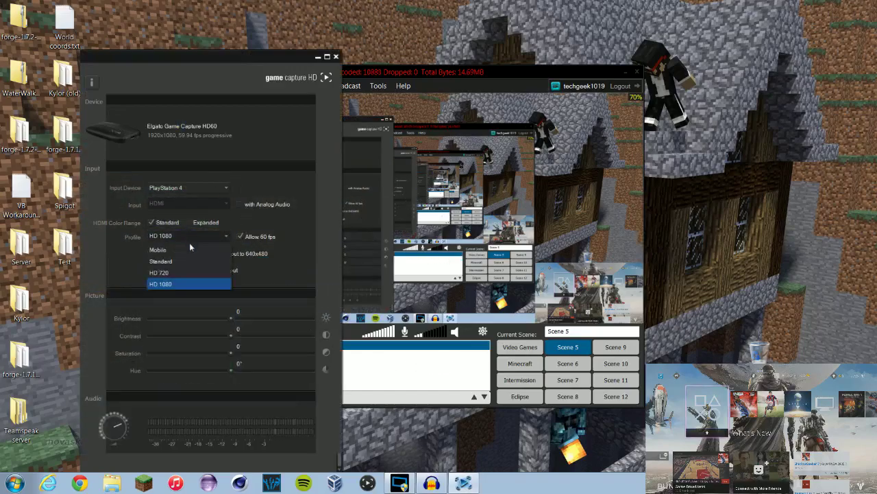
left_click(193, 274)
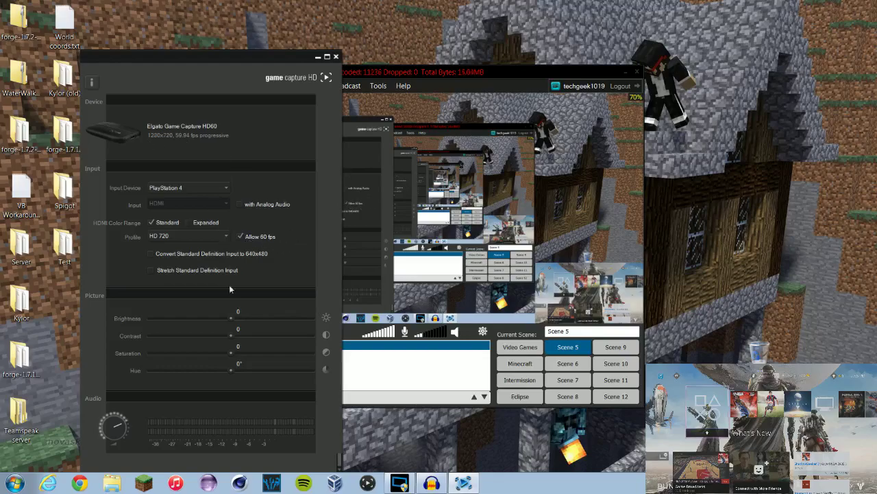
left_click(336, 56)
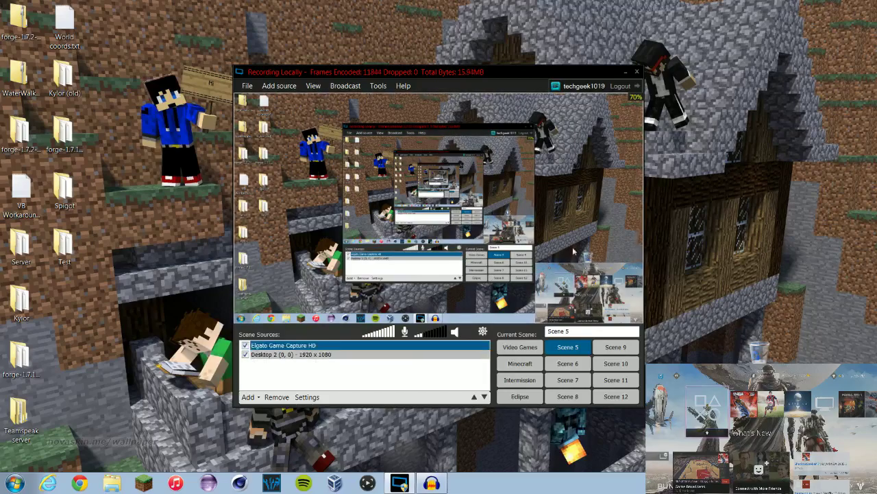
Browse the output resolution options, then switch the Elgato capture profile to HD 1080.
left_click(312, 86)
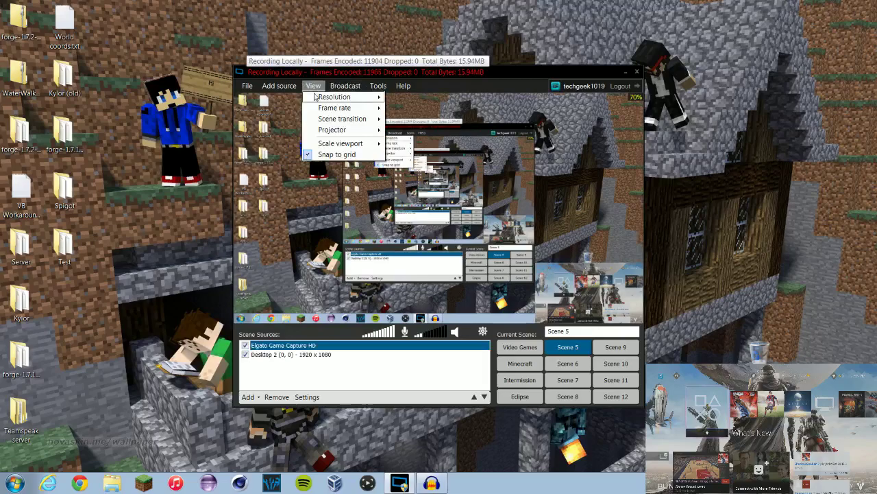
mouse_move(315, 96)
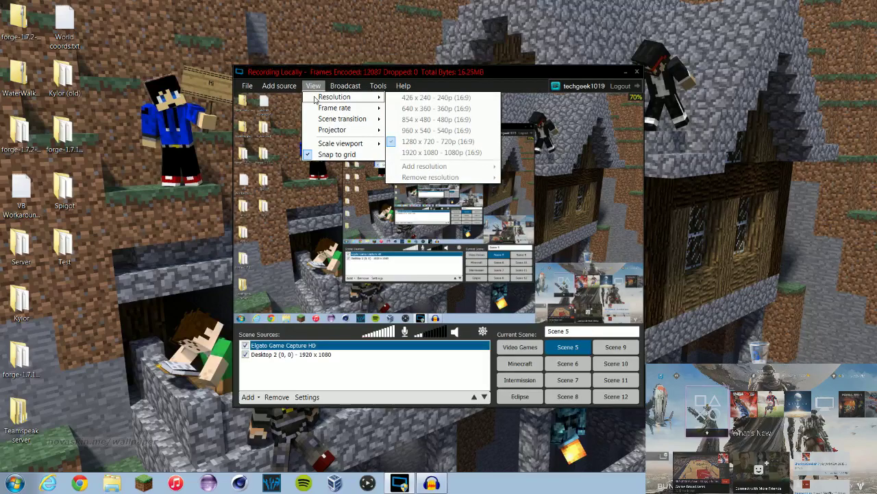
mouse_move(326, 112)
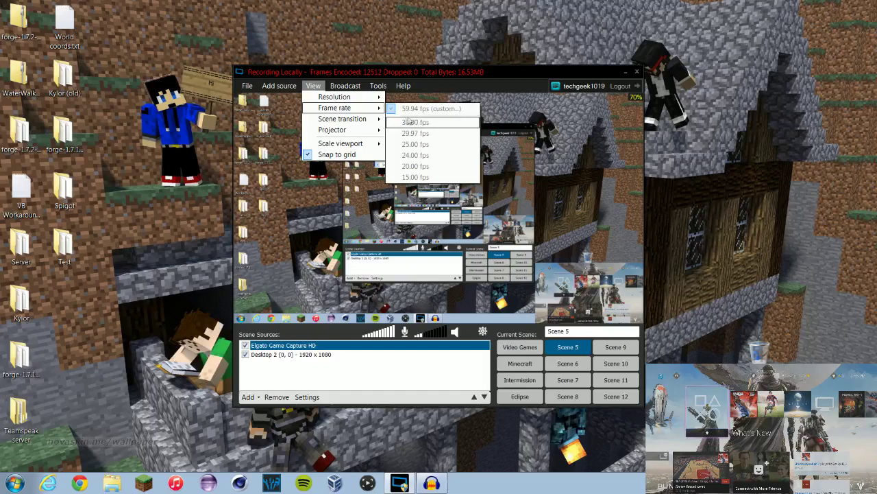
left_click(307, 397)
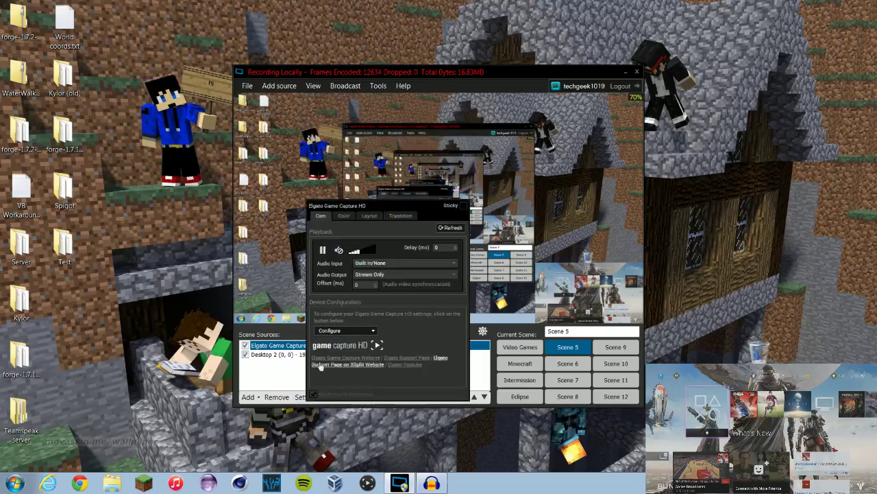
left_click(331, 330)
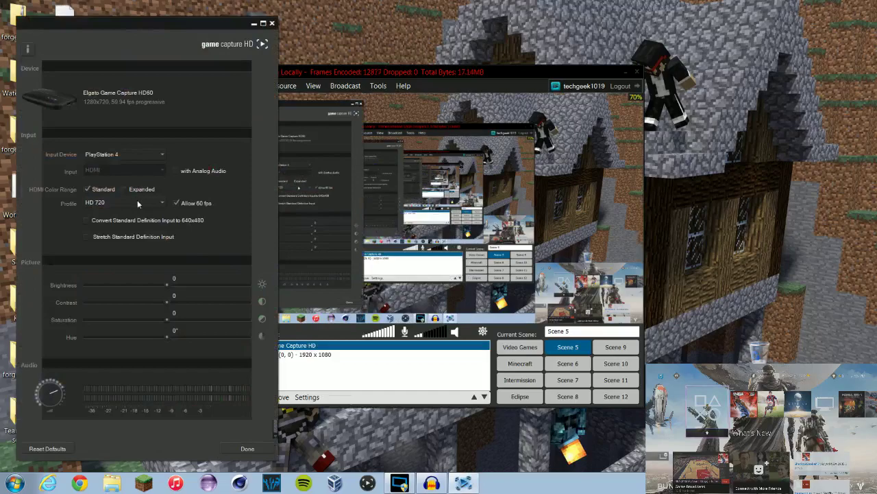
left_click(137, 204)
left_click(130, 250)
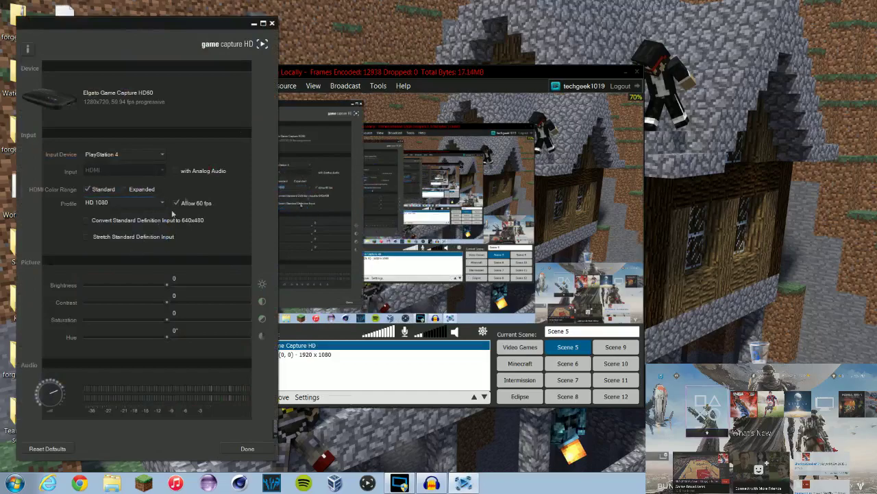
left_click(272, 24)
Pick a broadcast output resolution and set the Elgato capture profile back to HD 720.
left_click(313, 86)
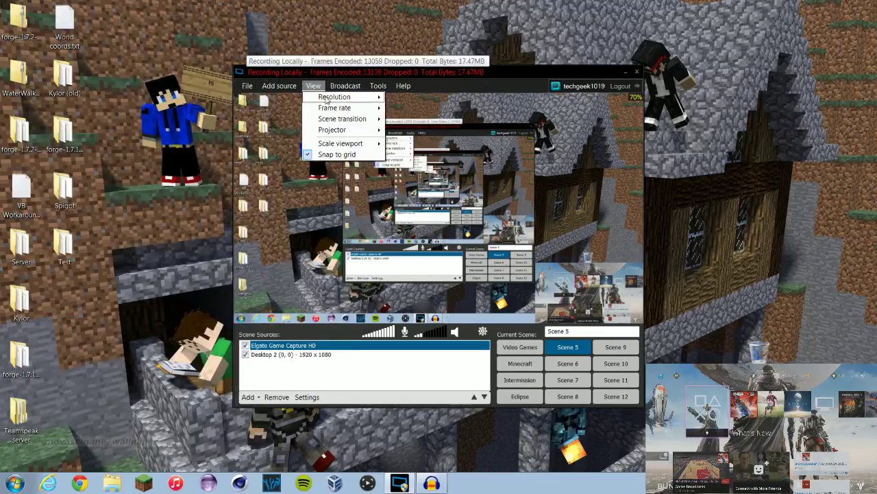
left_click(425, 140)
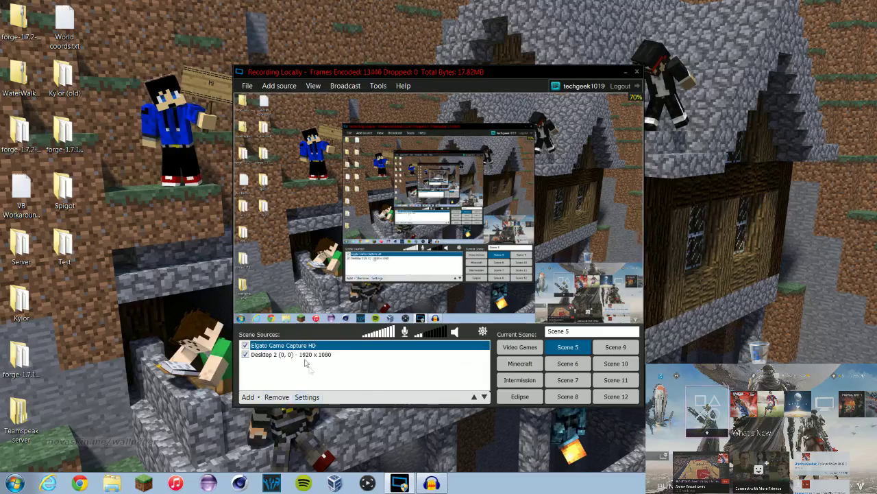
left_click(307, 397)
left_click(343, 327)
left_click(343, 327)
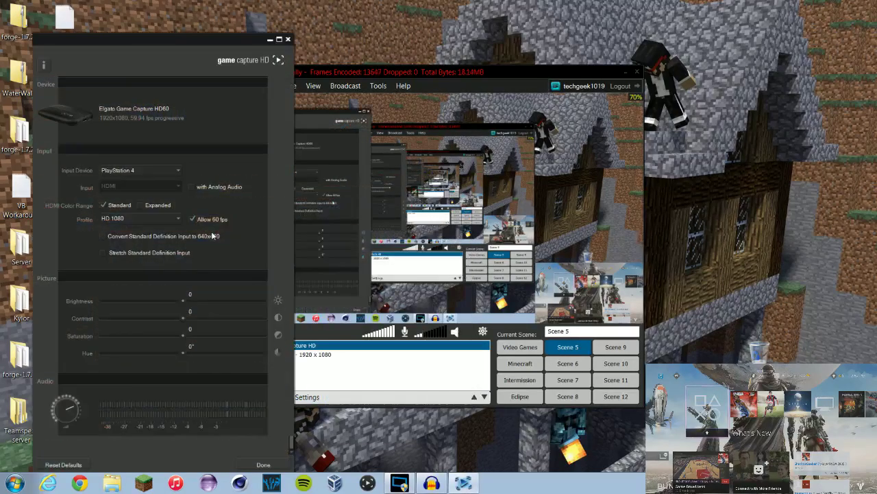
left_click(140, 218)
left_click(148, 254)
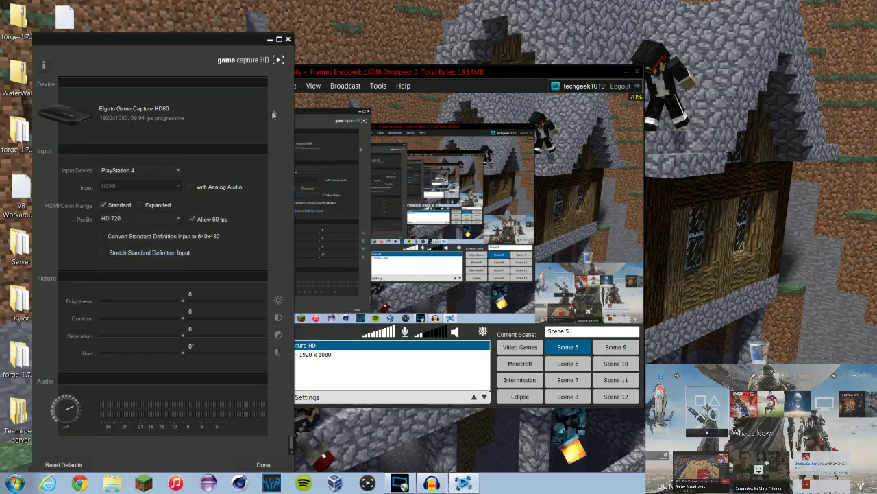
left_click(288, 40)
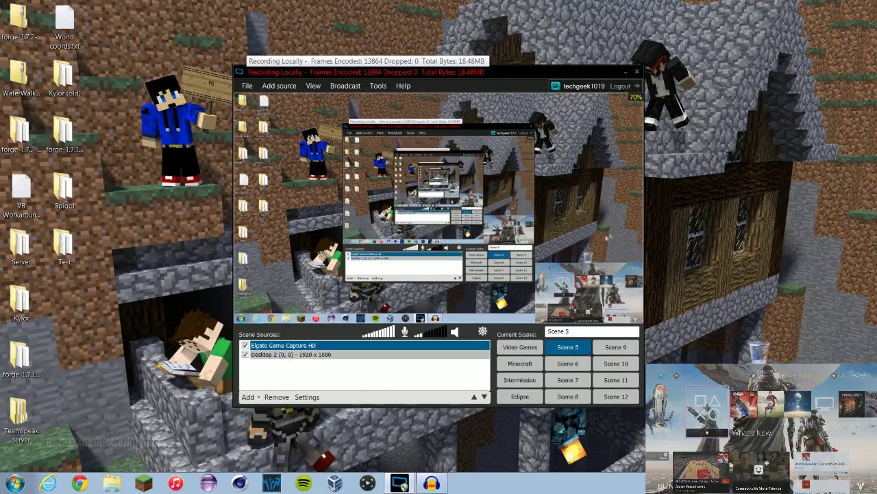
left_click(346, 85)
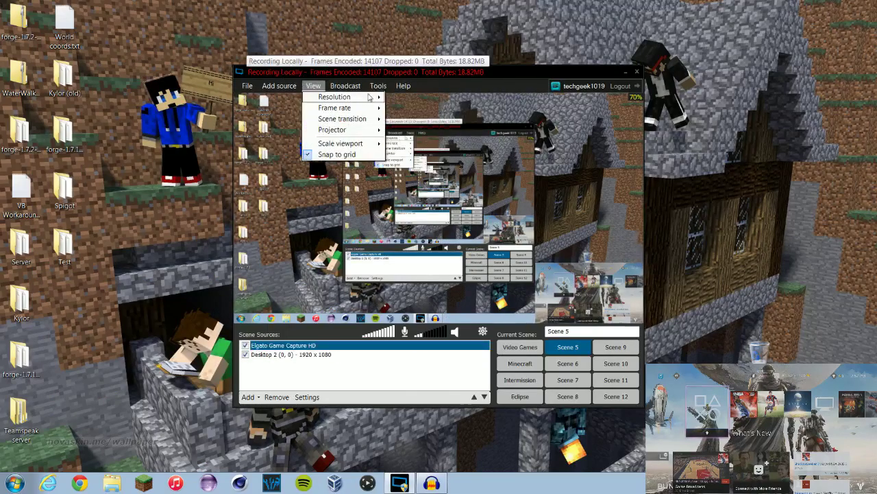
mouse_move(279, 86)
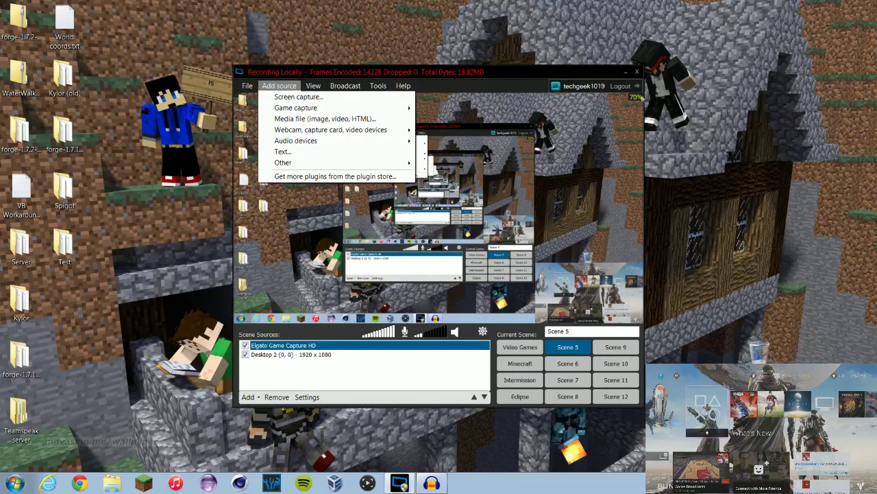
left_click(279, 86)
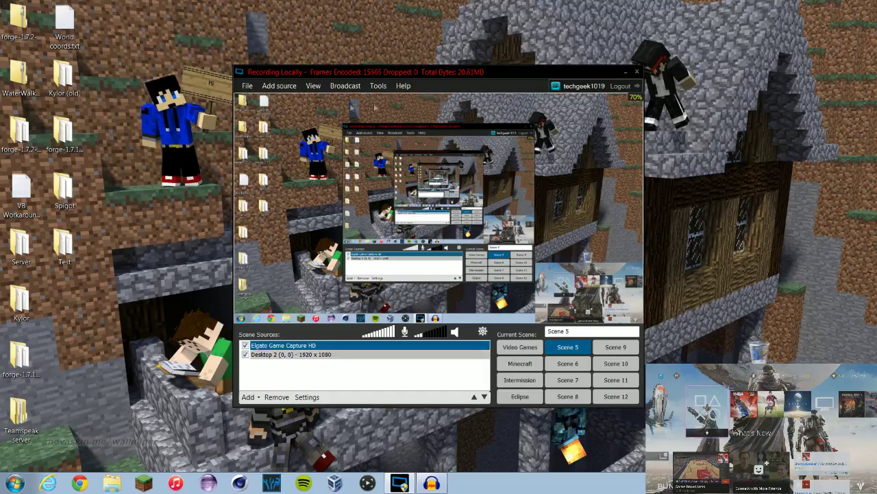
left_click(314, 85)
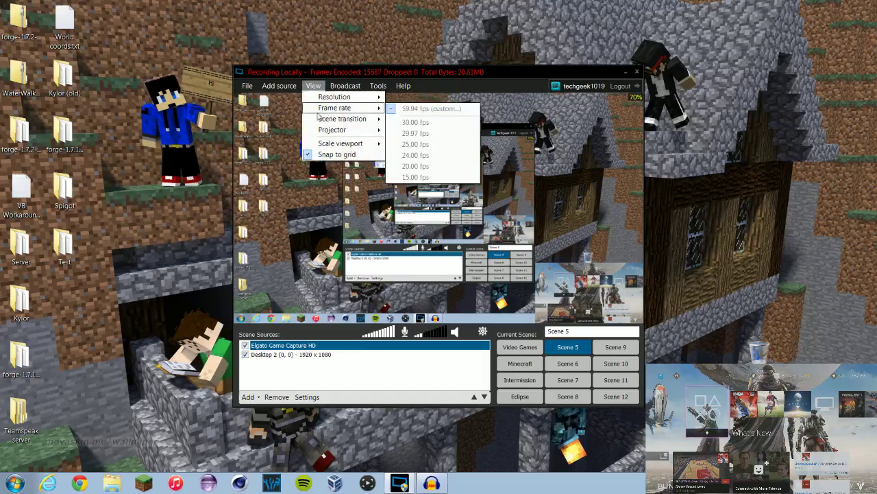
key("Escape")
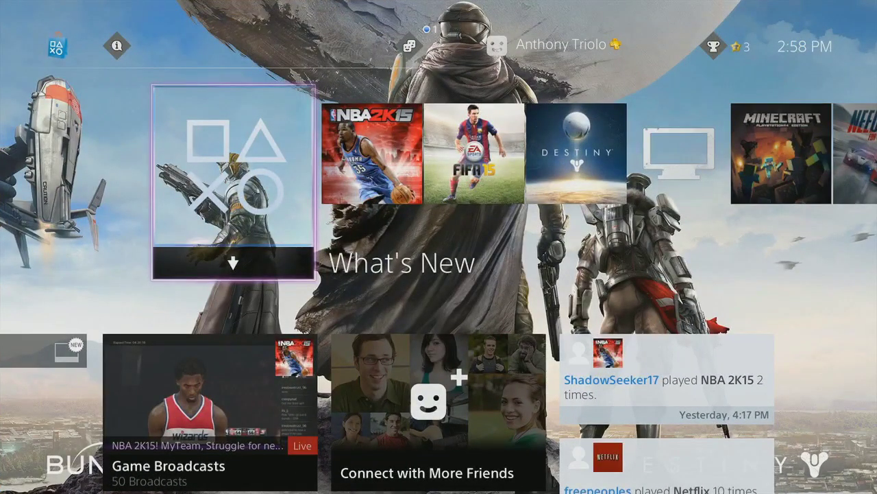
Move across the PS4 game tiles (NBA 2K15, FIFA 15) and return focus to What's New.
key("Right")
key("Right")
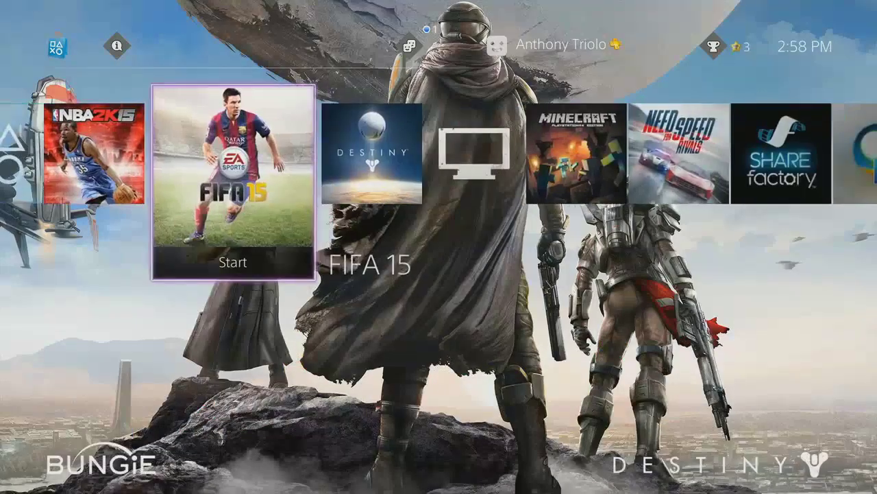
key("Left")
key("Left")
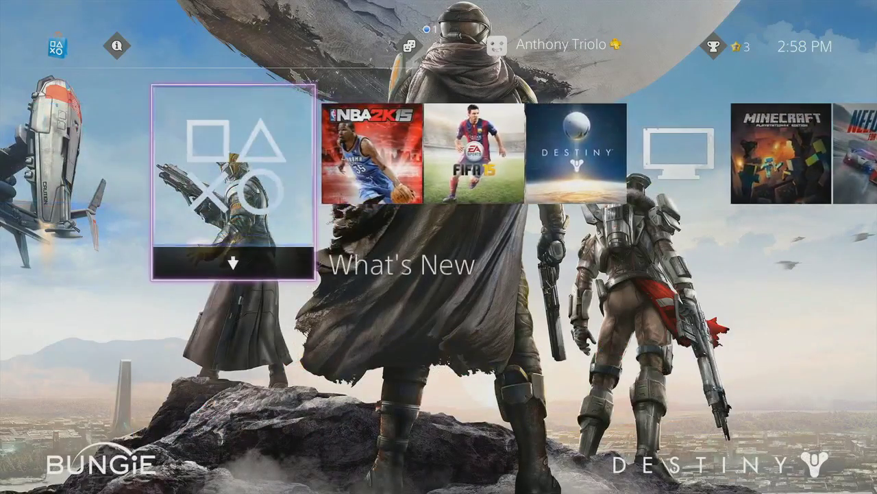
key("Right")
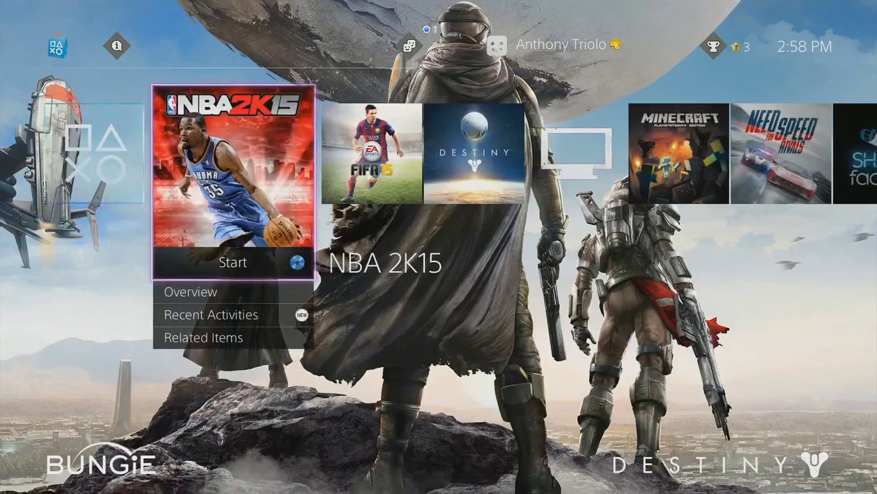
key("Right")
key("Left")
key("Left")
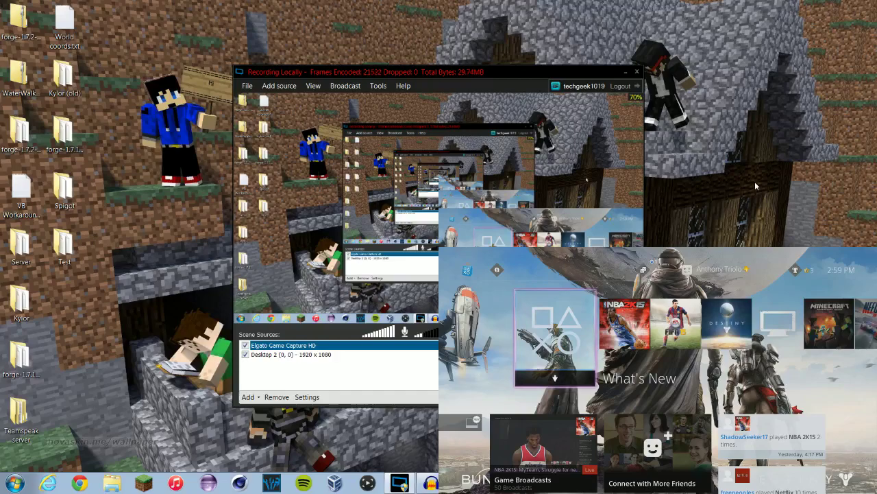
Open the Tools menu in XSplit Broadcaster.
left_click(379, 85)
View the Audio tab of General settings, then close the settings window.
left_click(408, 119)
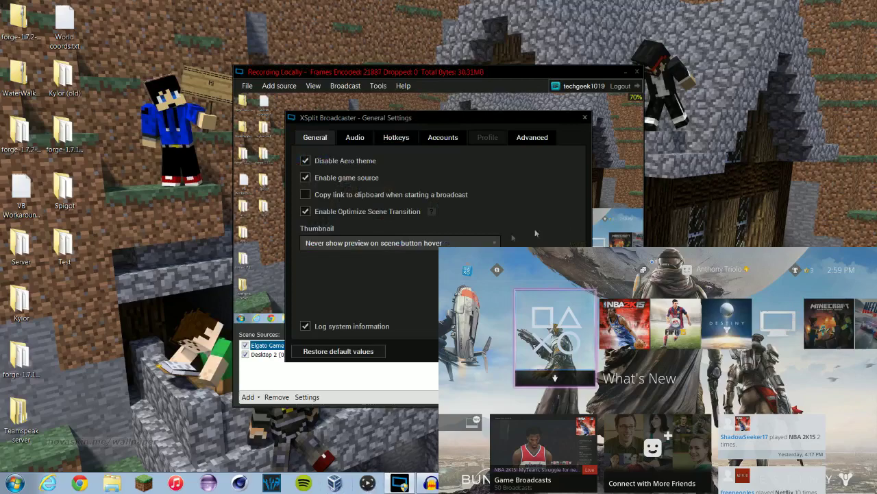
left_click(362, 141)
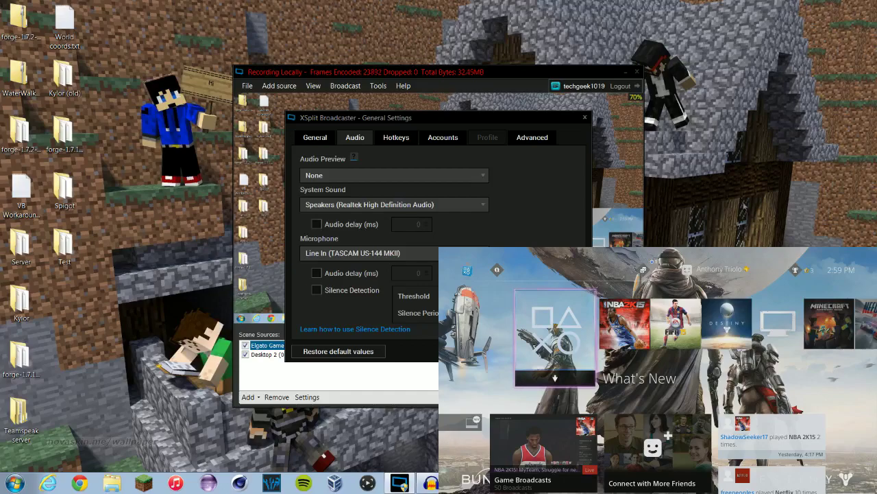
key("Escape")
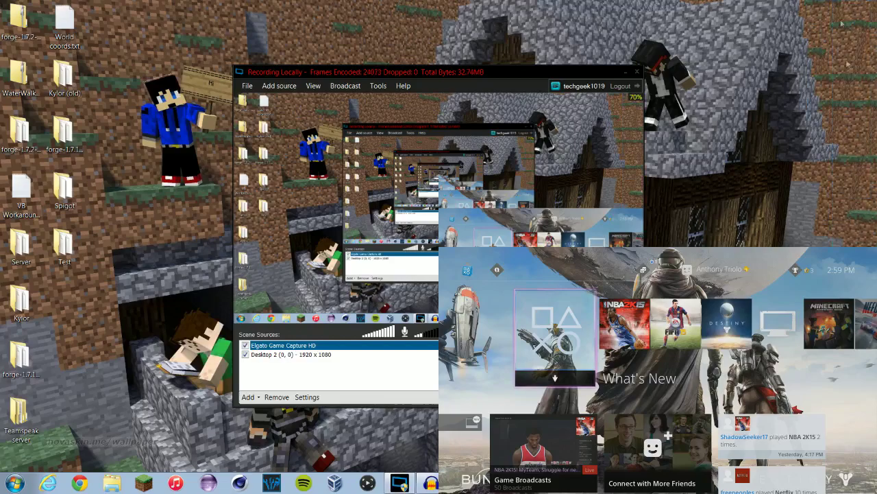